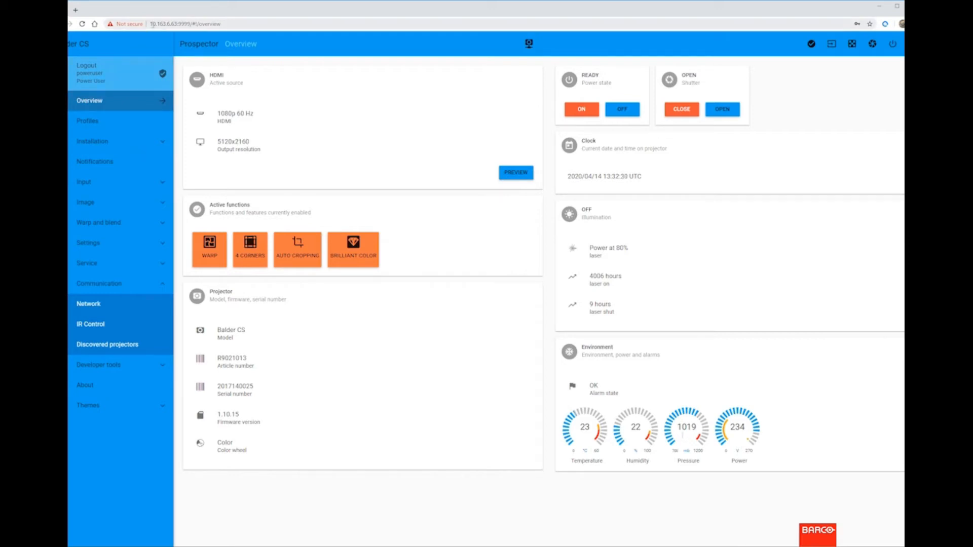
Check the projector's web address and firmware version on the overview, and bring up the firmware upgrade page.
left_click_drag(150, 24, 191, 24)
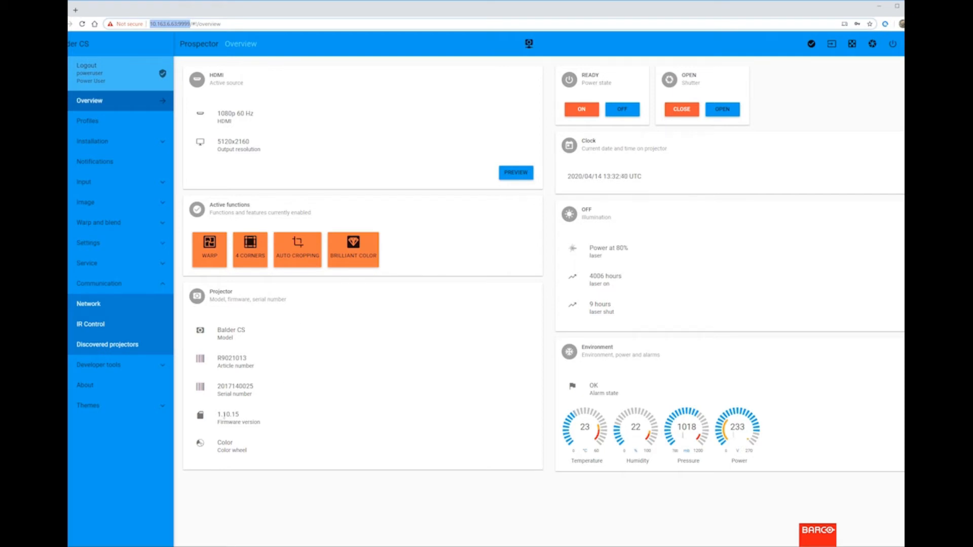
left_click_drag(218, 416, 264, 425)
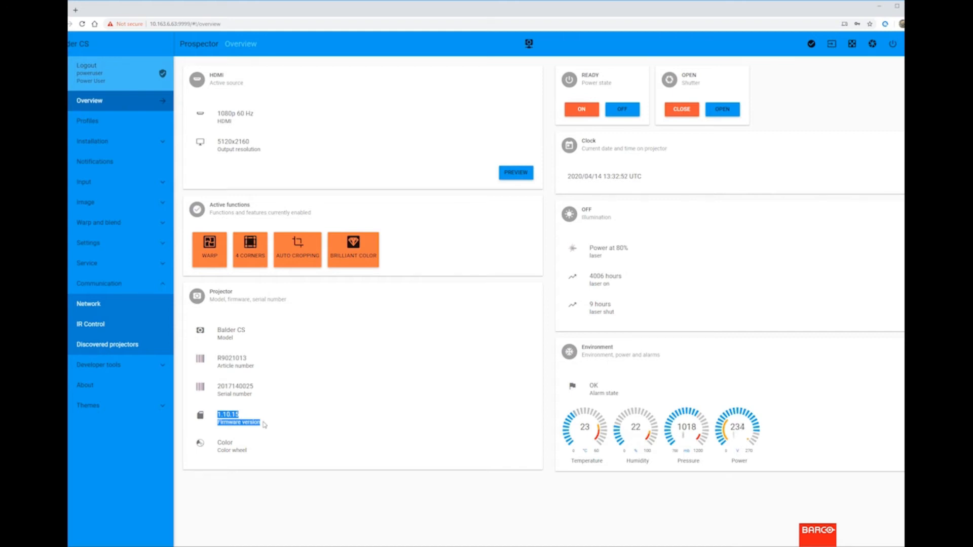
left_click(149, 262)
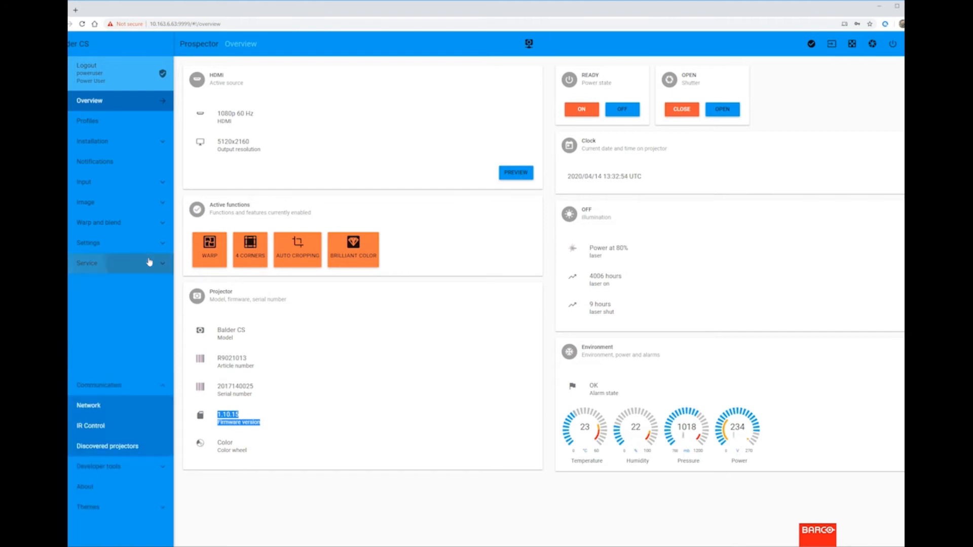
left_click(130, 360)
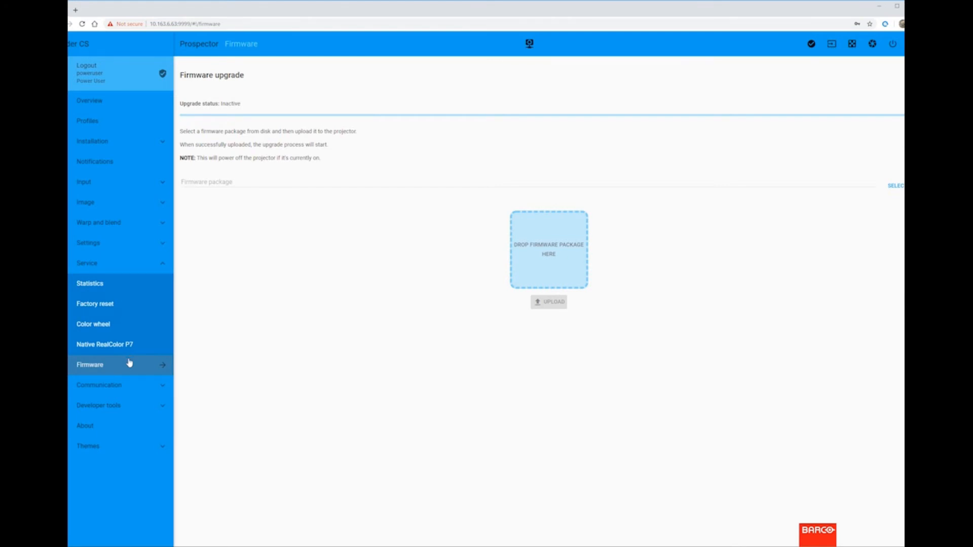
Review the manual IP configuration on the projector's network page and apply the automatic configuration.
left_click(127, 385)
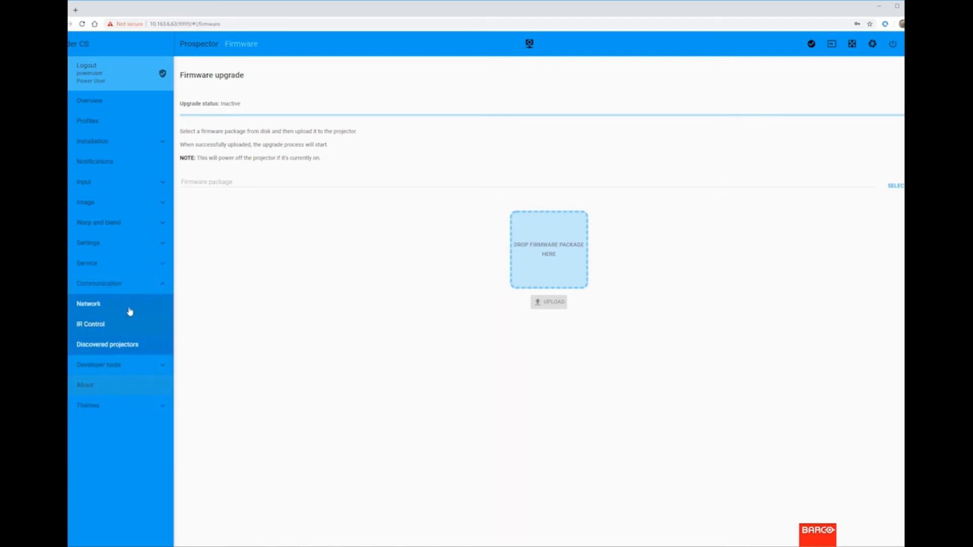
left_click(131, 308)
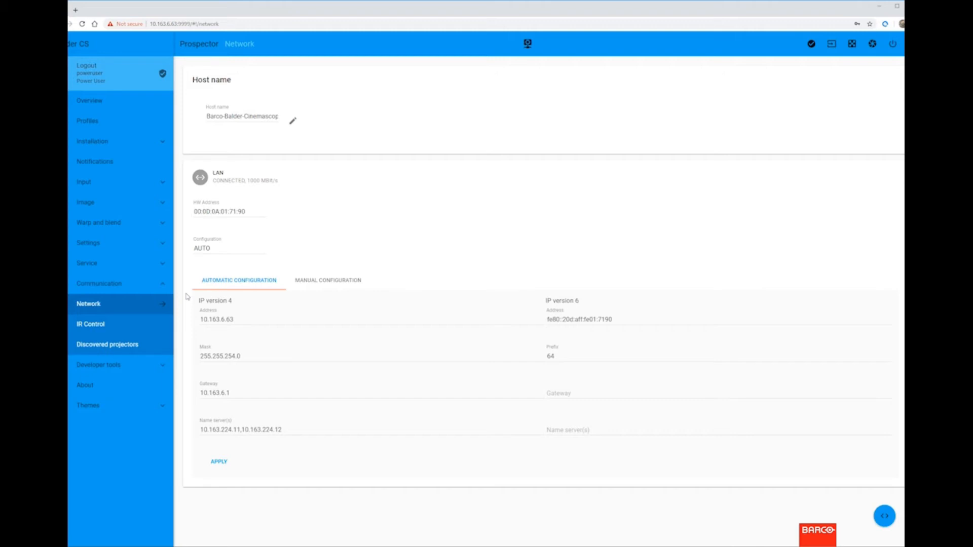
left_click(316, 287)
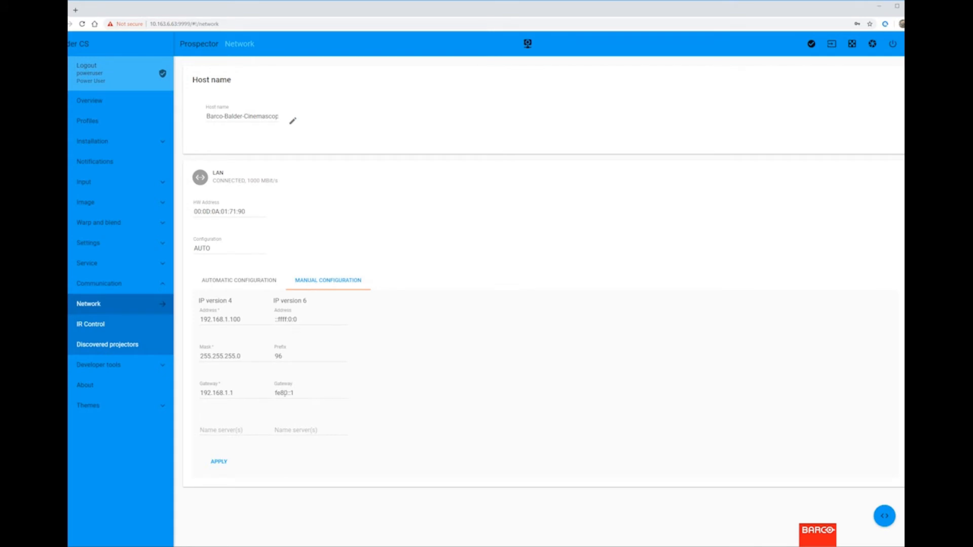
left_click(219, 462)
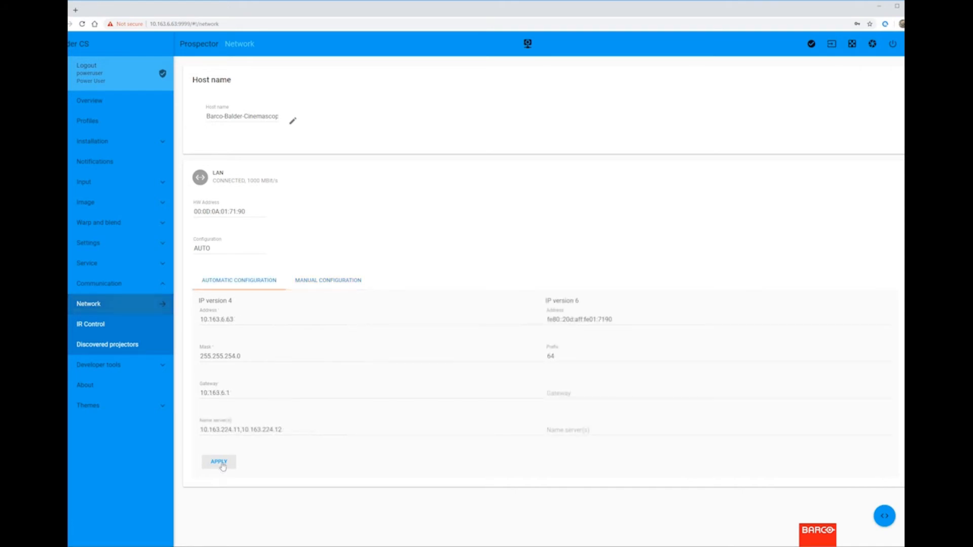
Review the installation's orientation options and the lens page's iris, focus, zoom, lens shift and test pattern controls.
left_click(93, 144)
left_click(100, 182)
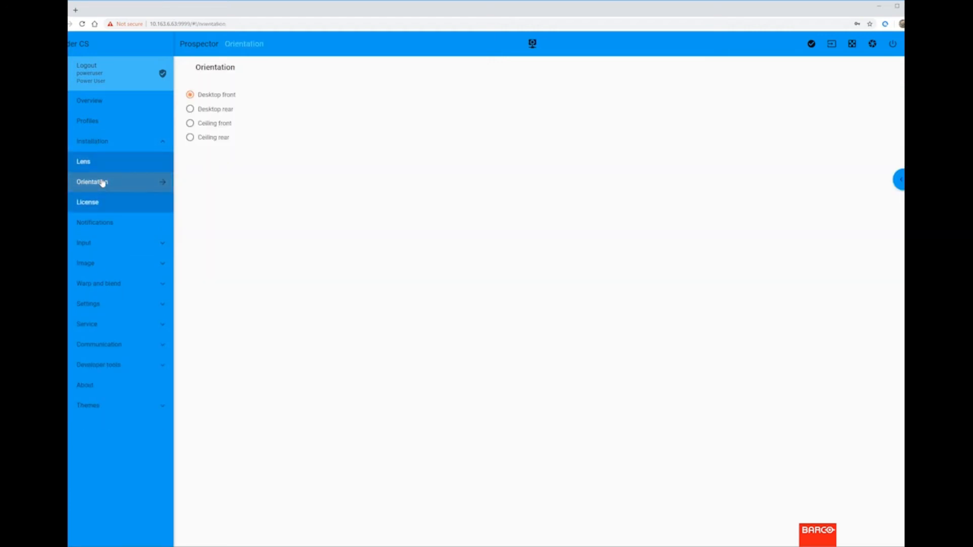
left_click(100, 164)
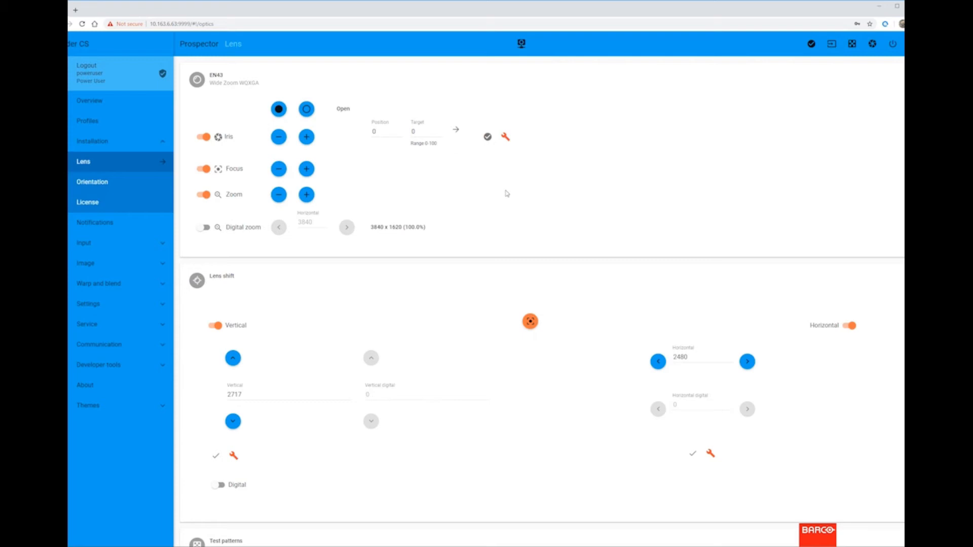
left_click_drag(223, 75, 209, 75)
scroll(508, 311, "down", 2)
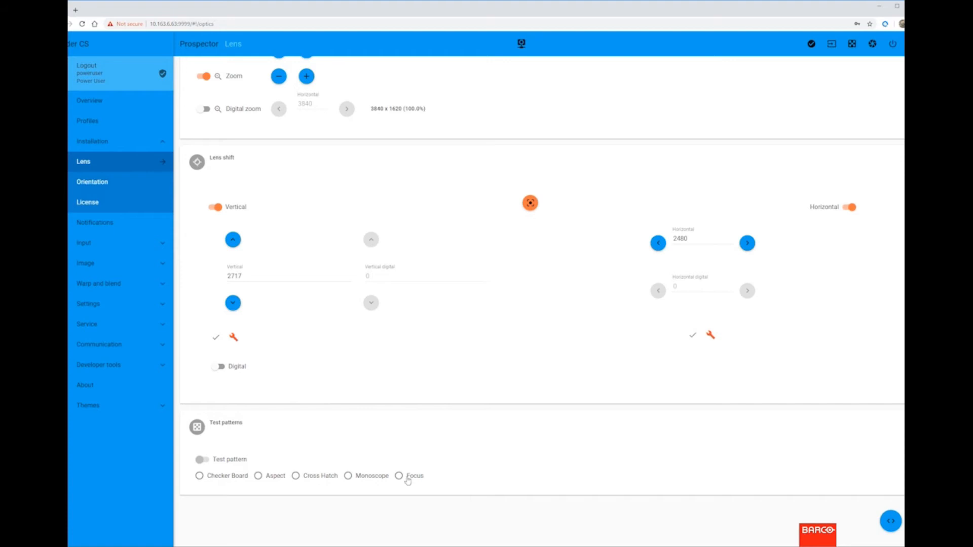
scroll(408, 481, "up", 2)
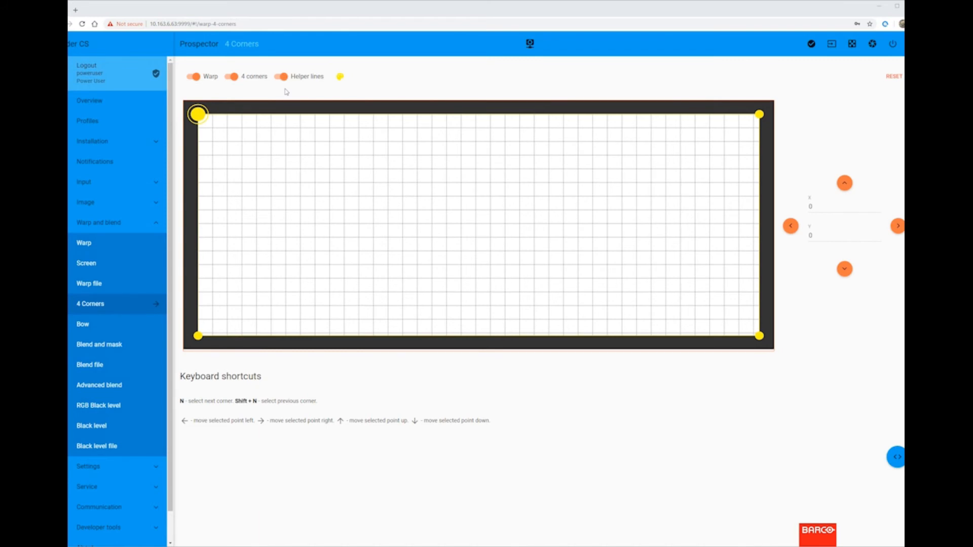
Go through the four warp corners, pull the upper-left corner inward and move the lower-left corner to about X 47, Y -49.
left_click_drag(198, 336, 196, 335)
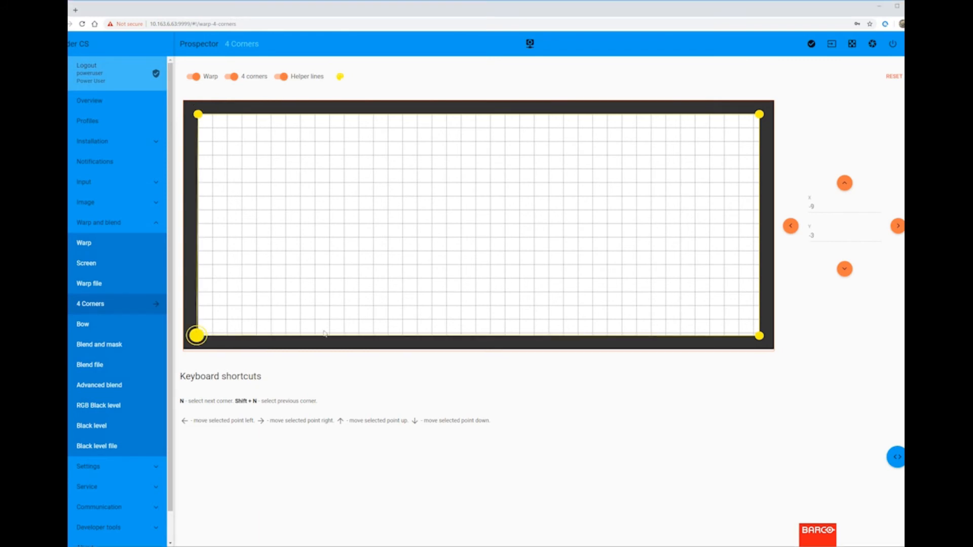
left_click(759, 337)
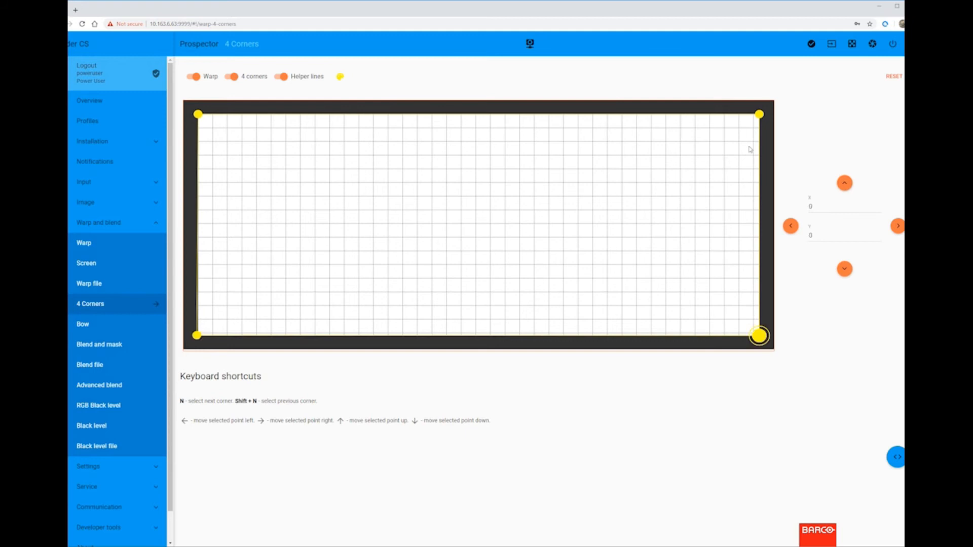
left_click(760, 116)
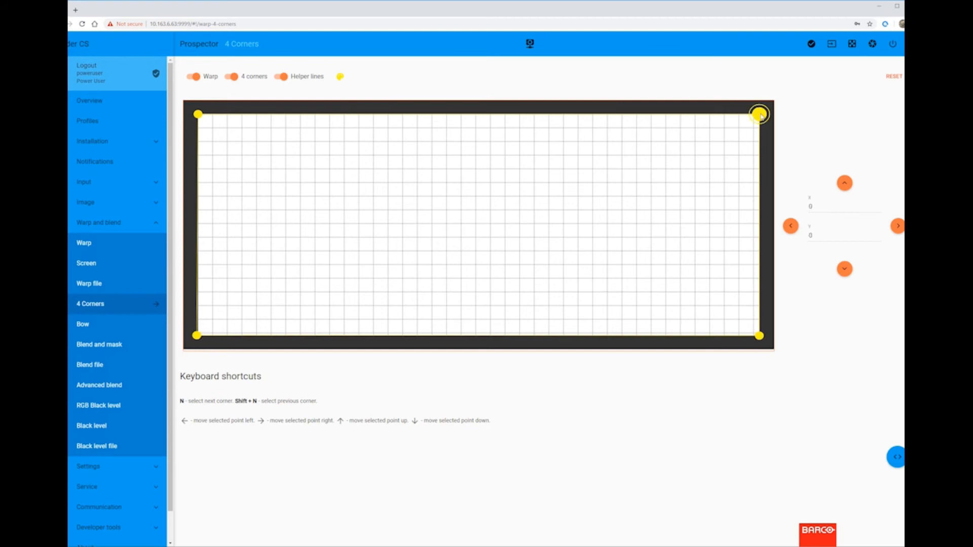
left_click(201, 116)
left_click_drag(200, 116, 229, 138)
mouse_move(197, 335)
left_mouse_down()
mouse_move(227, 322)
mouse_move(206, 332)
left_mouse_up()
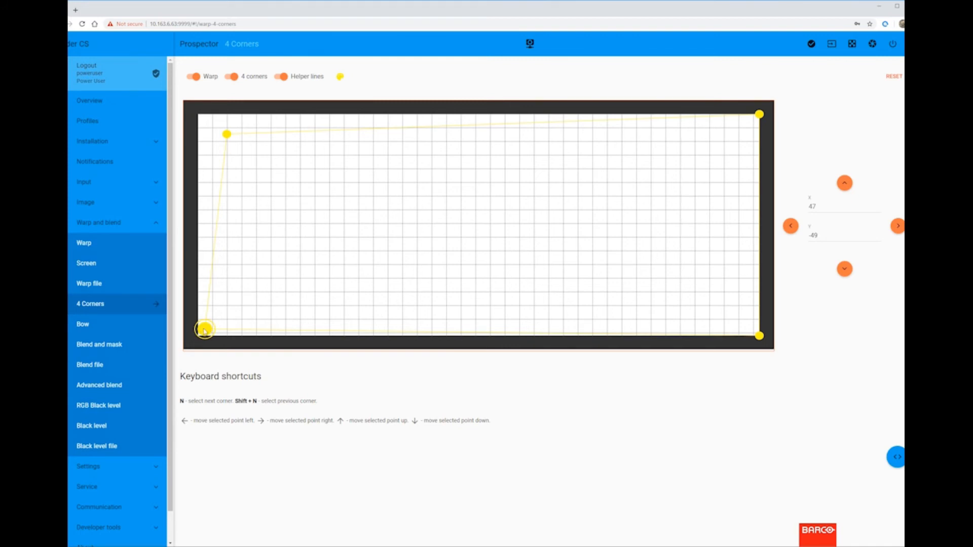
Nudge the grid's lower-left warp corner two steps up and three steps left.
left_click(845, 184)
left_click(846, 184)
left_click(789, 228)
left_click(789, 227)
left_click(789, 228)
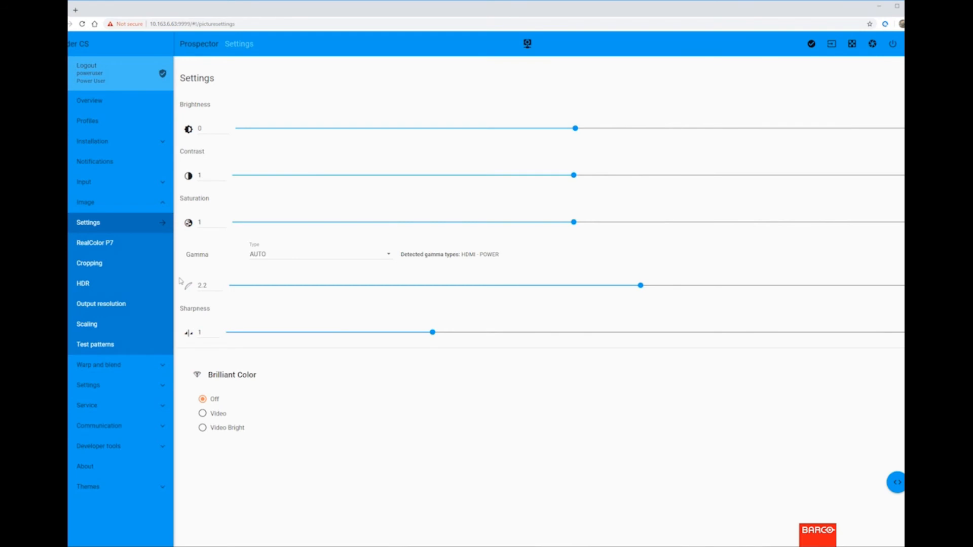
Select the gamma value in the image settings and set Brilliant Color to Video.
double_click(220, 285)
left_click(222, 415)
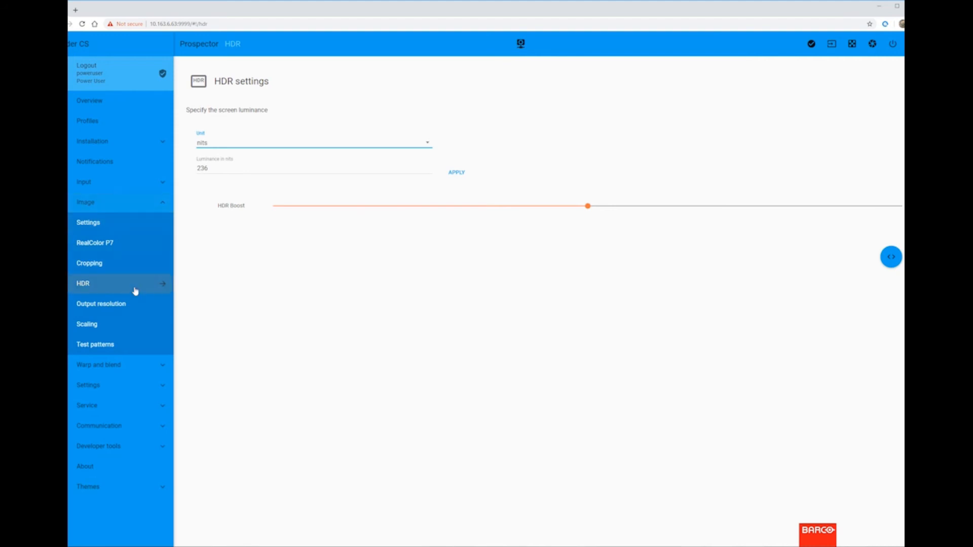
Set the HDR screen luminance unit to foot-lambert and apply a luminance of 40.
left_click(263, 147)
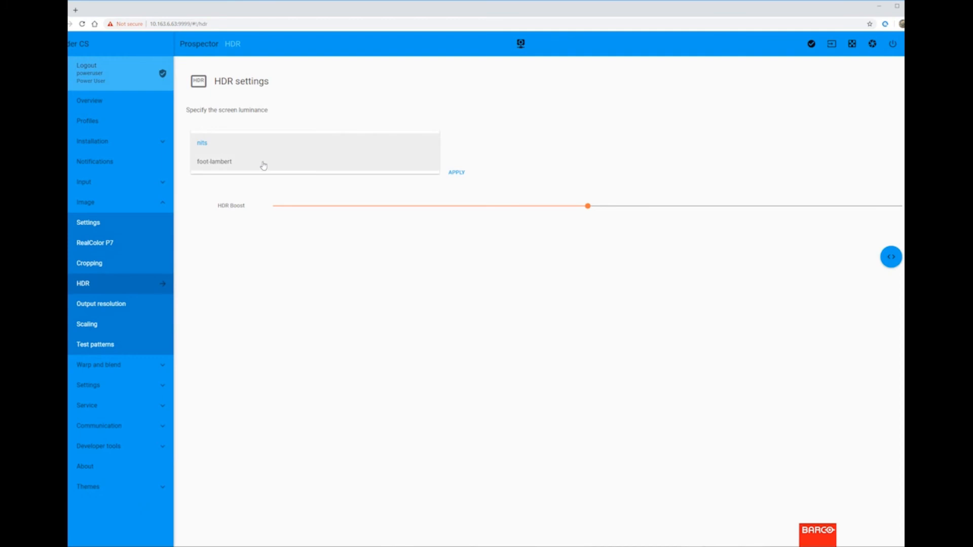
left_click(263, 165)
left_click_drag(224, 171, 197, 173)
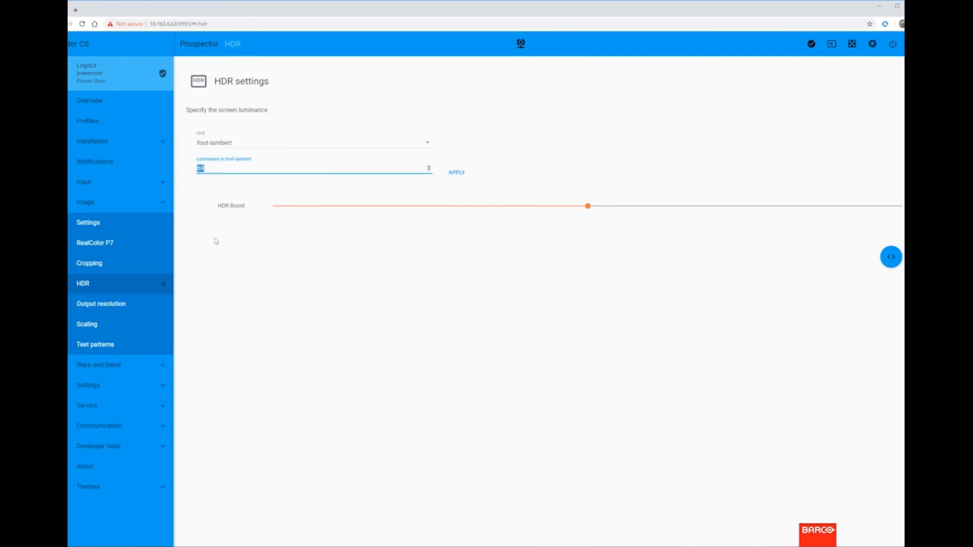
type("40")
left_click(455, 175)
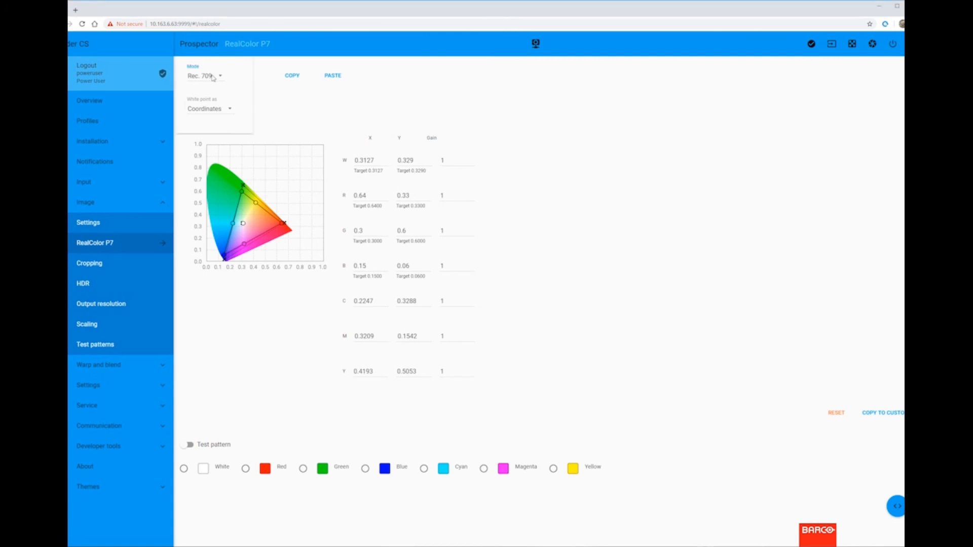
Change the RealColor P7 color mode to HDR.
left_click(213, 79)
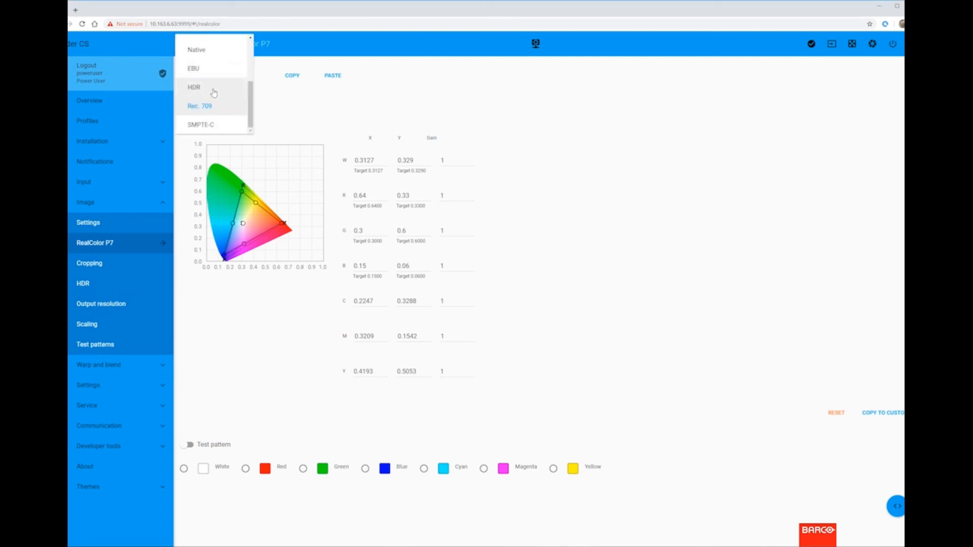
left_click(214, 89)
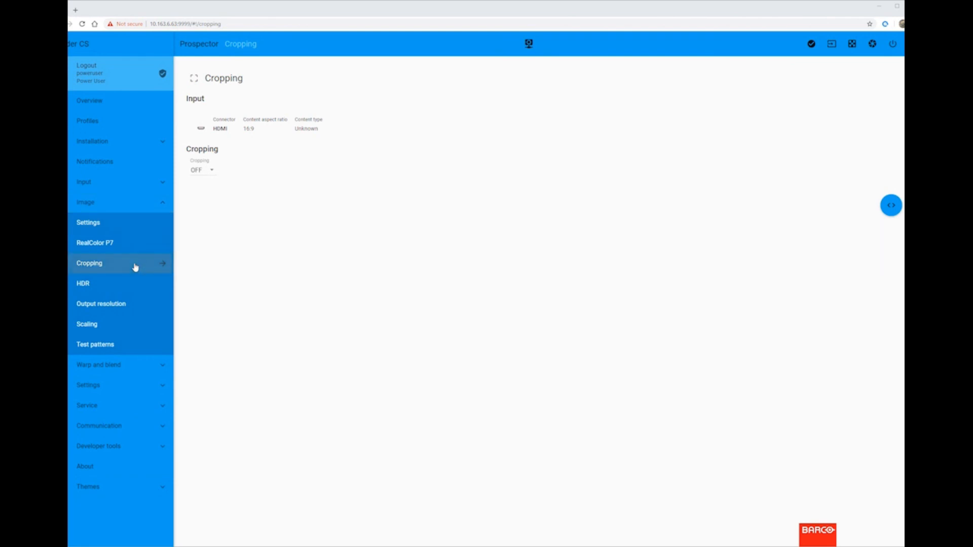
Set the image cropping mode to AUTO for the HDMI input.
left_click(211, 171)
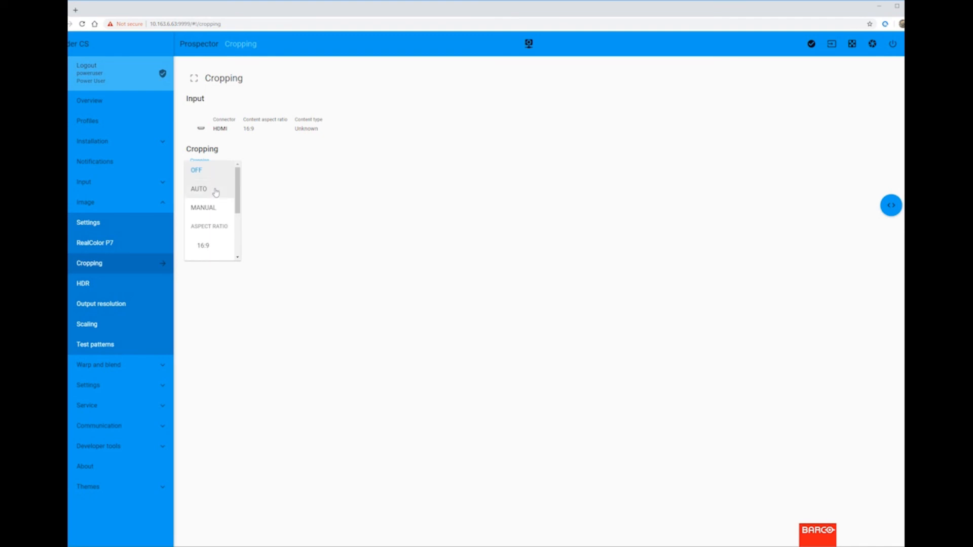
left_click(216, 192)
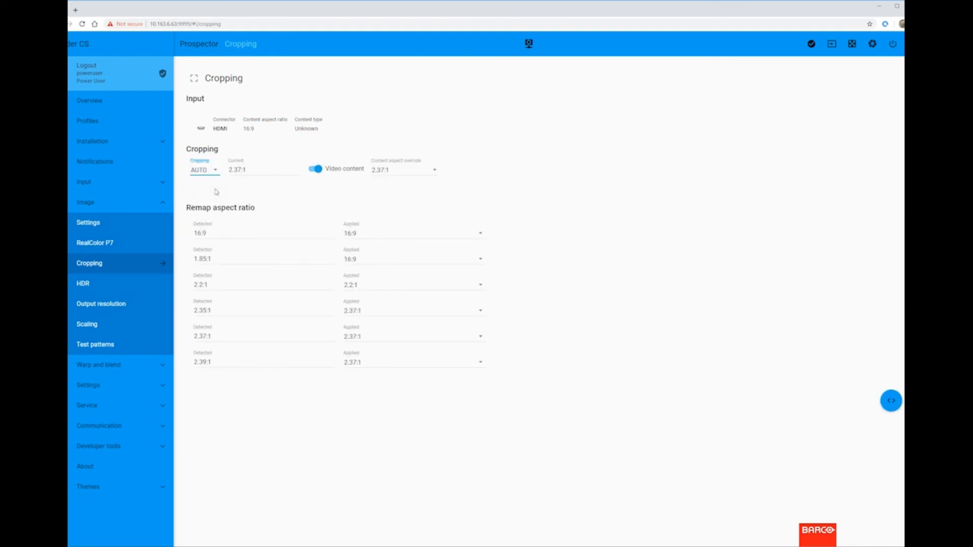